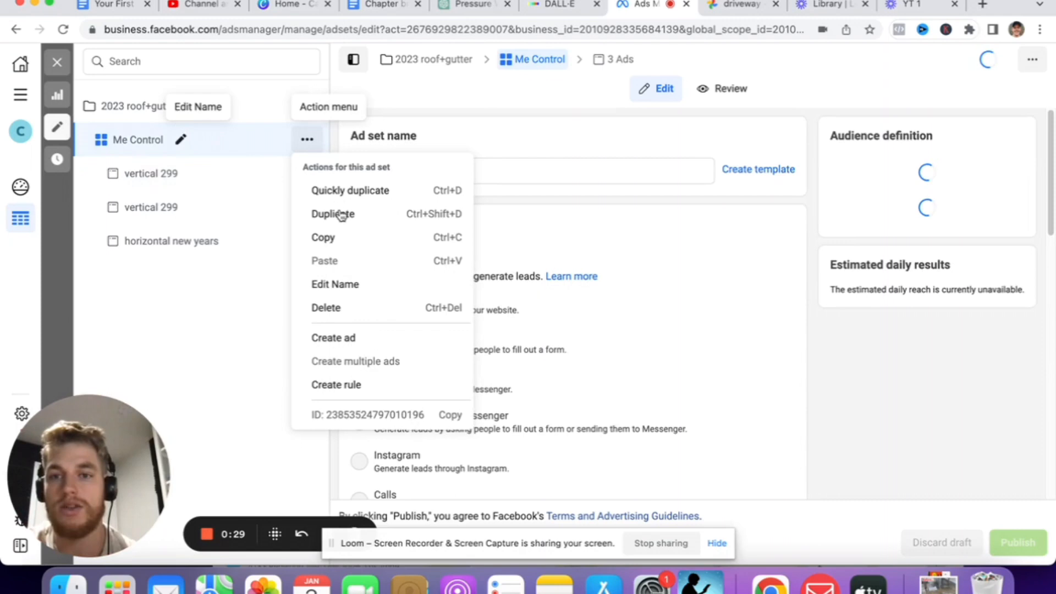
Duplicate the Me Control ad set and review the media, headline and call-to-action settings of its copied vertical 299 ad
click(343, 214)
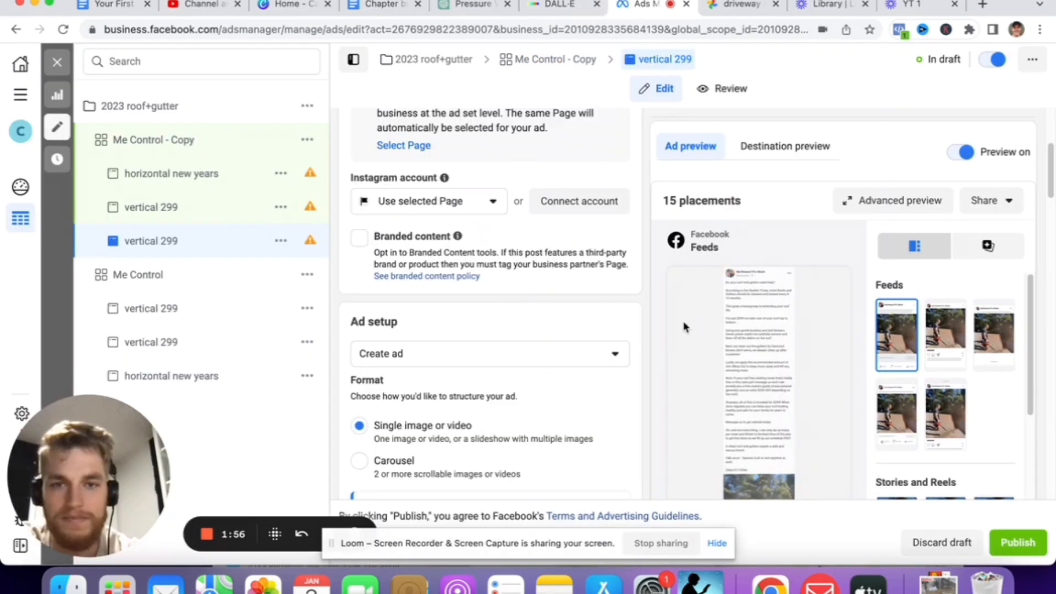
scroll(565, 282, down, 4)
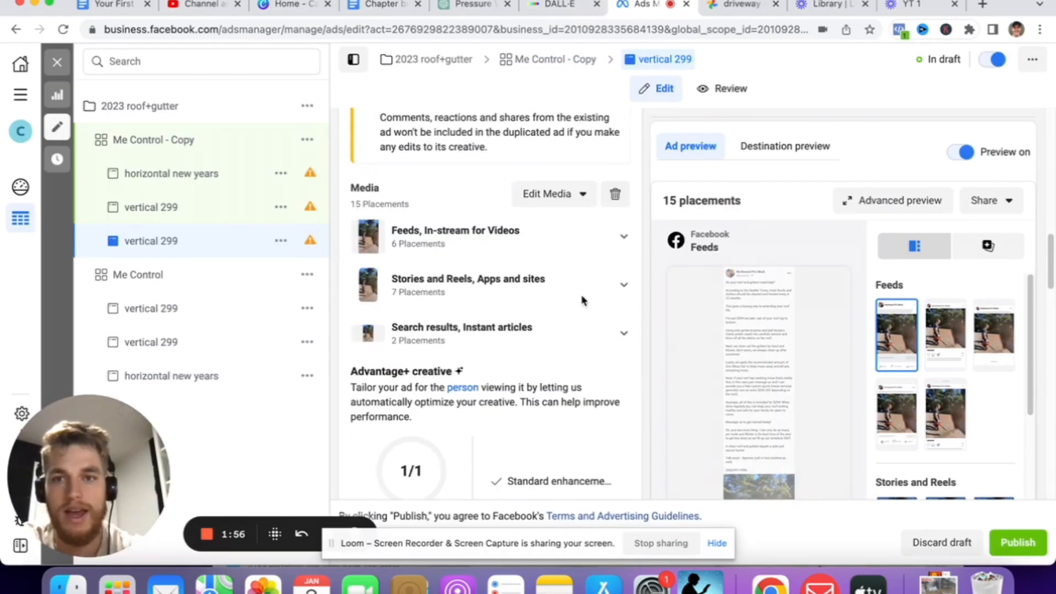
scroll(569, 328, down, 5)
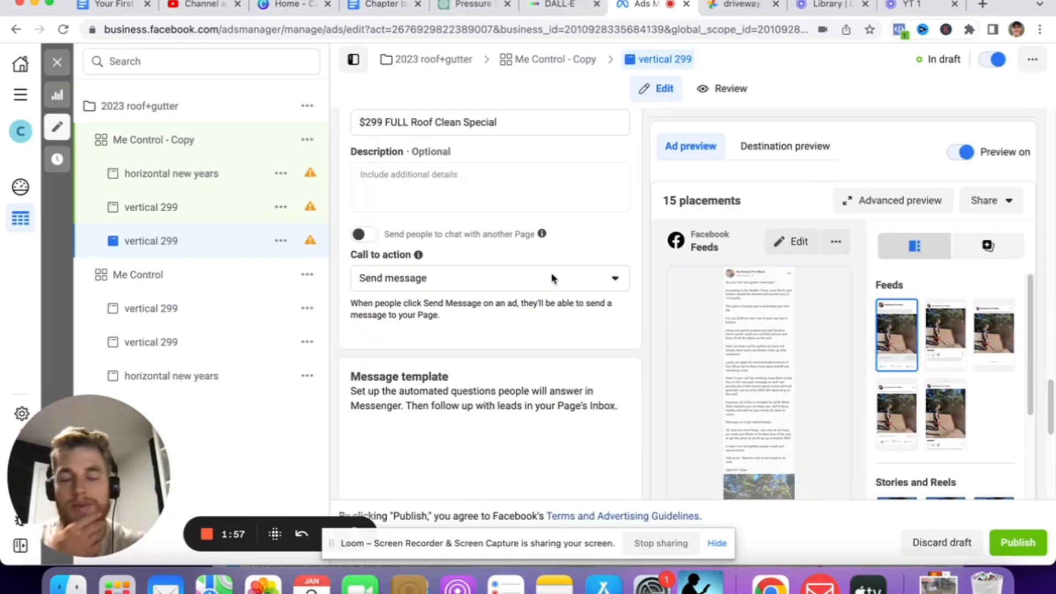
Switch to ChatGPT and submit the prompt "write 5 headlines for a roof and gutter cleaning advertisement"
click(469, 6)
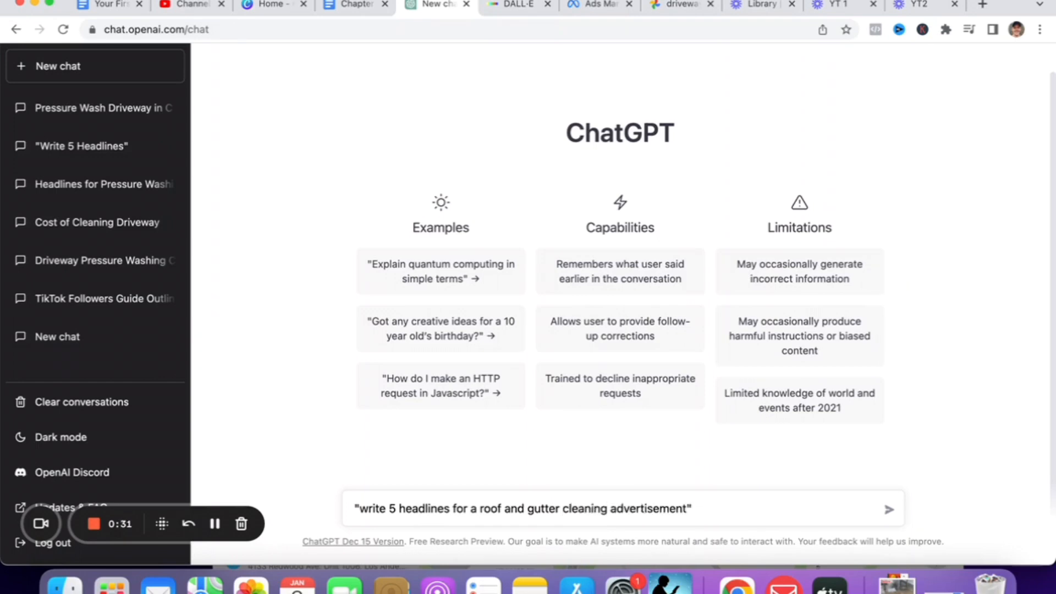
key(Return)
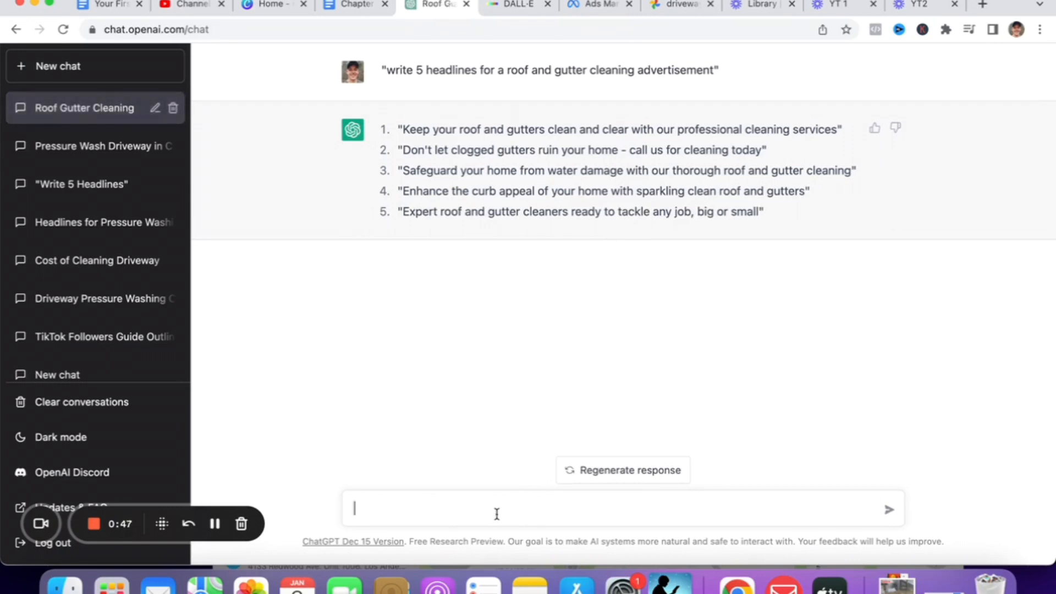
Ask for 5 headlines for a $299 roof and gutter clean in seattle, and have those last 5 responses shortened
text(write 5 headlines for a $299 roof and gutter clean in seattle)
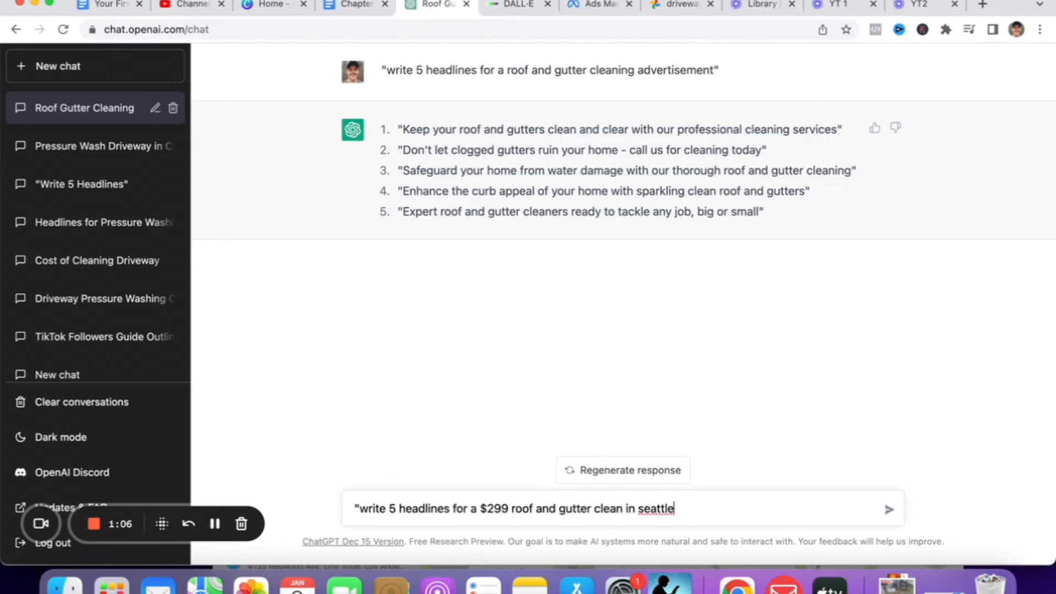
key(Return)
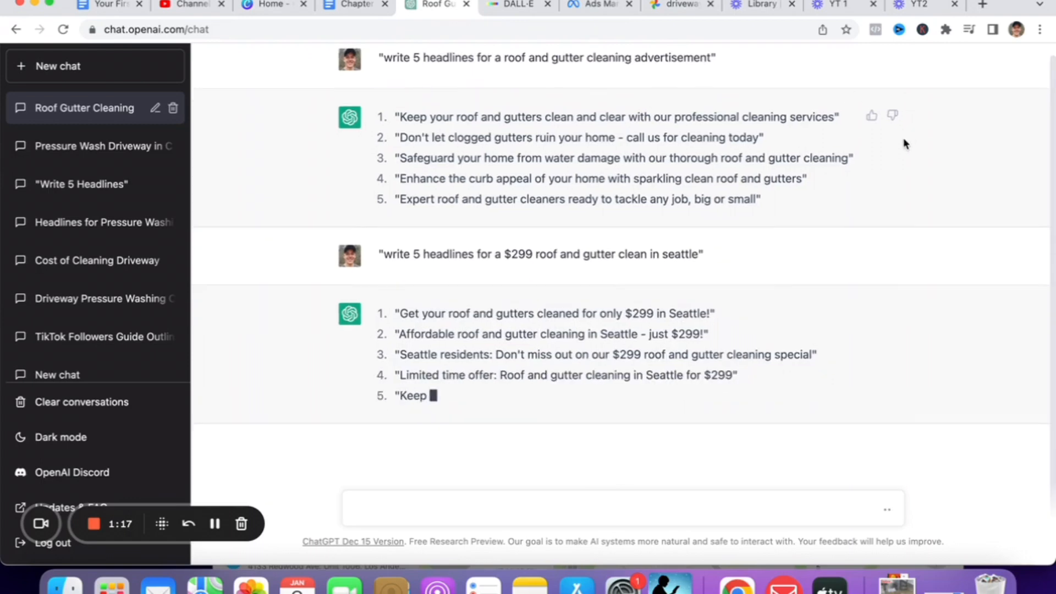
text("shorten those last 5 responses")
key(Return)
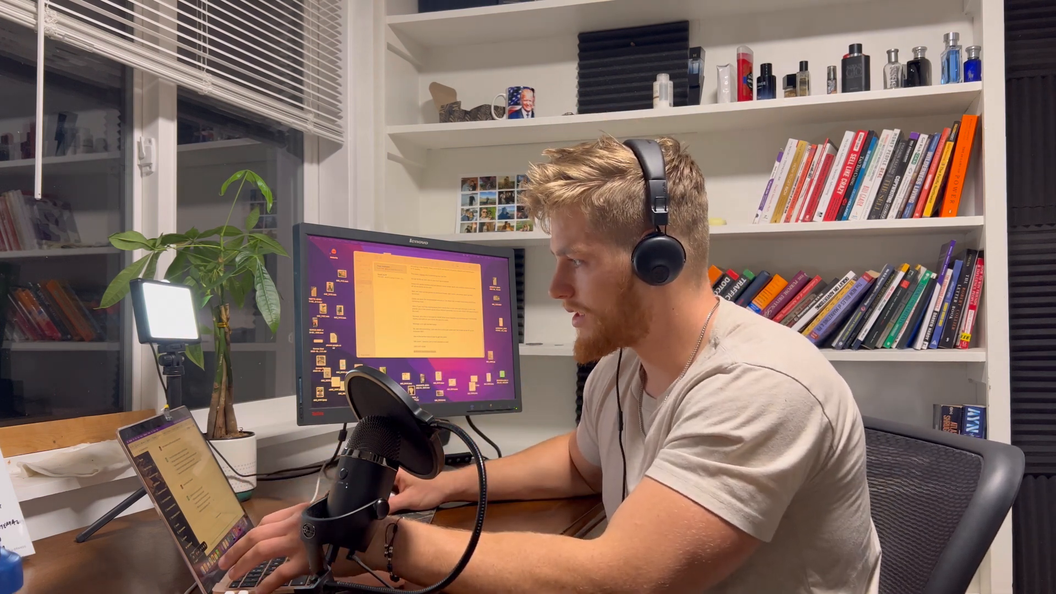
Replace the vertical 299 ad's headline in Ads Manager with ChatGPT's shortened headline "$299 roof and gutter cleaning special in Seattle"
click(589, 5)
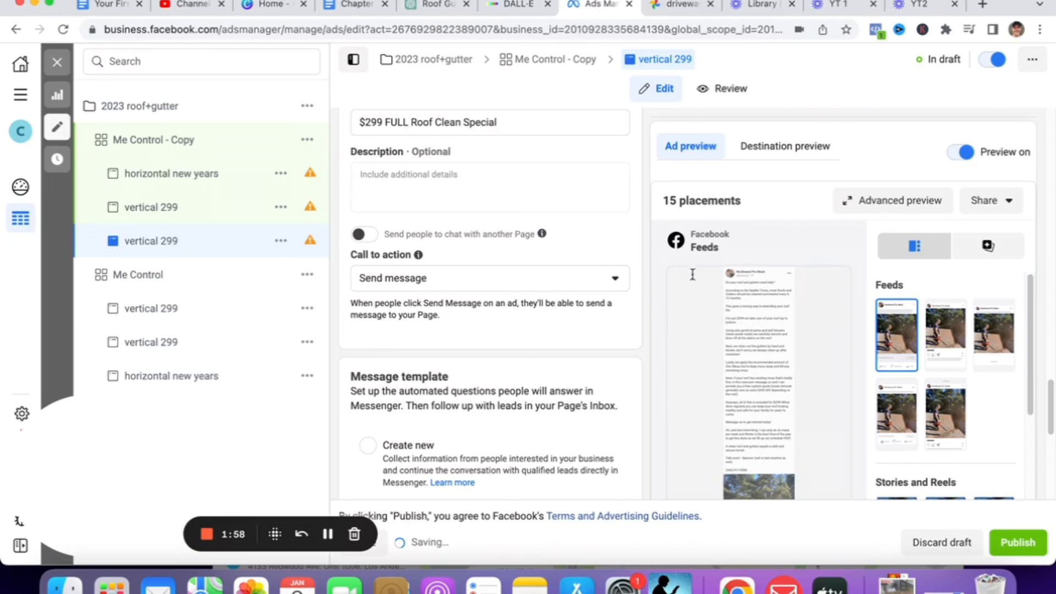
scroll(1038, 328, up, 2)
scroll(480, 351, up, 3)
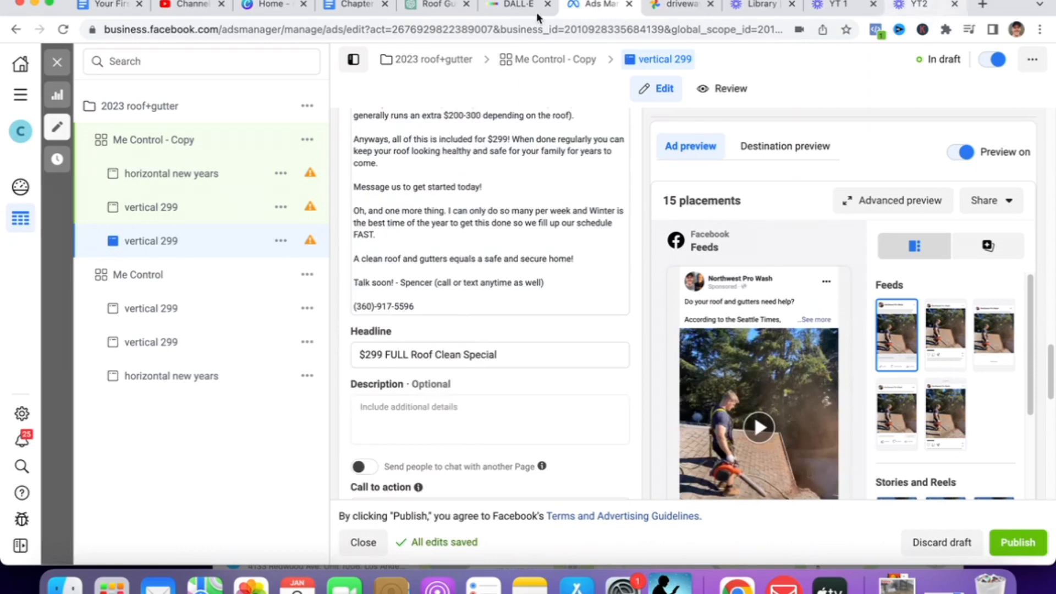
click(425, 5)
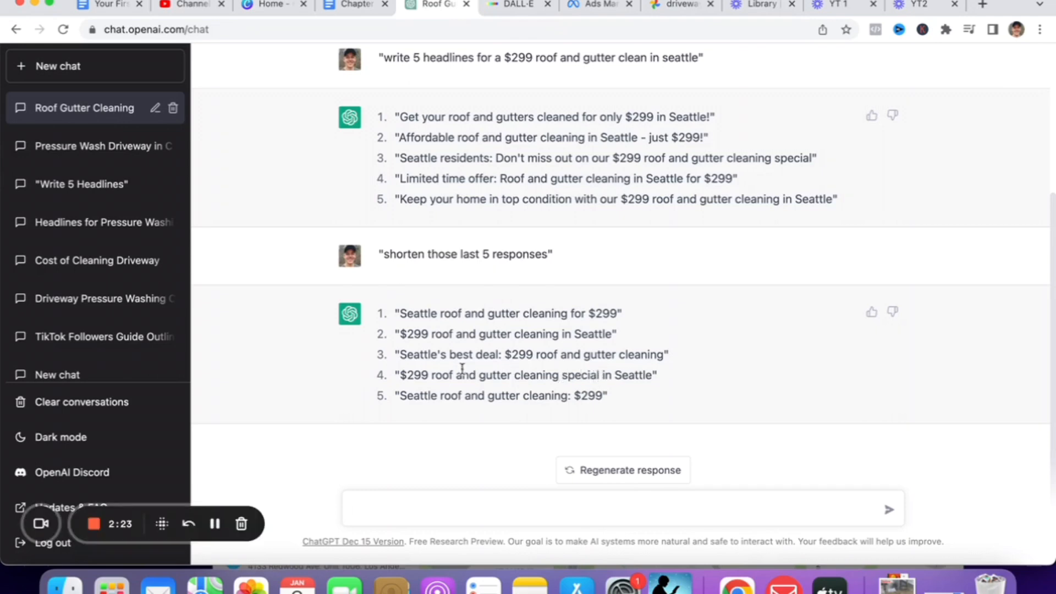
triple_click(400, 374)
key(super+c)
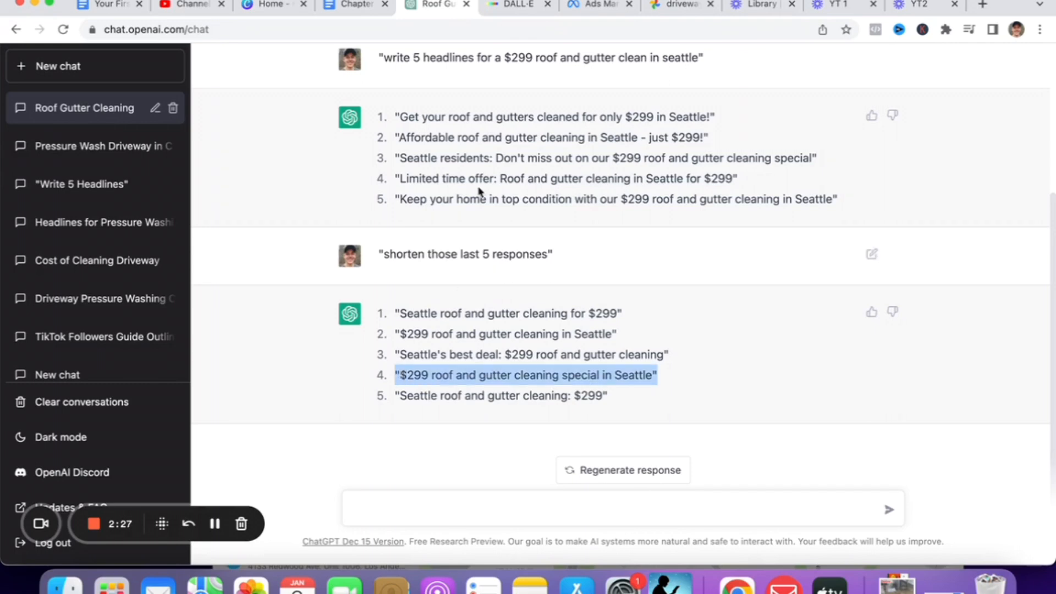
click(596, 5)
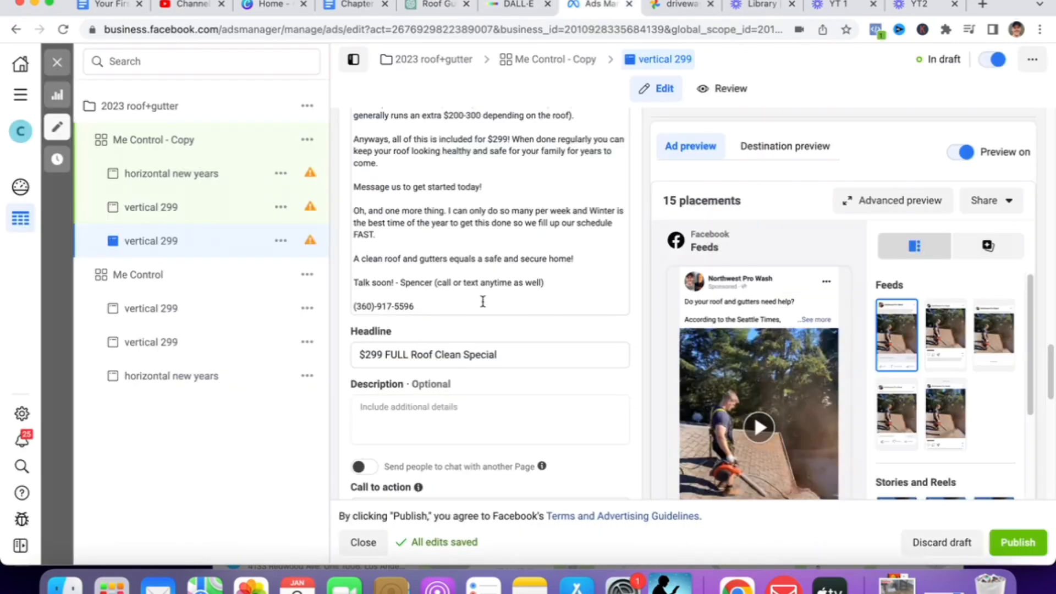
triple_click(450, 353)
key(super+v)
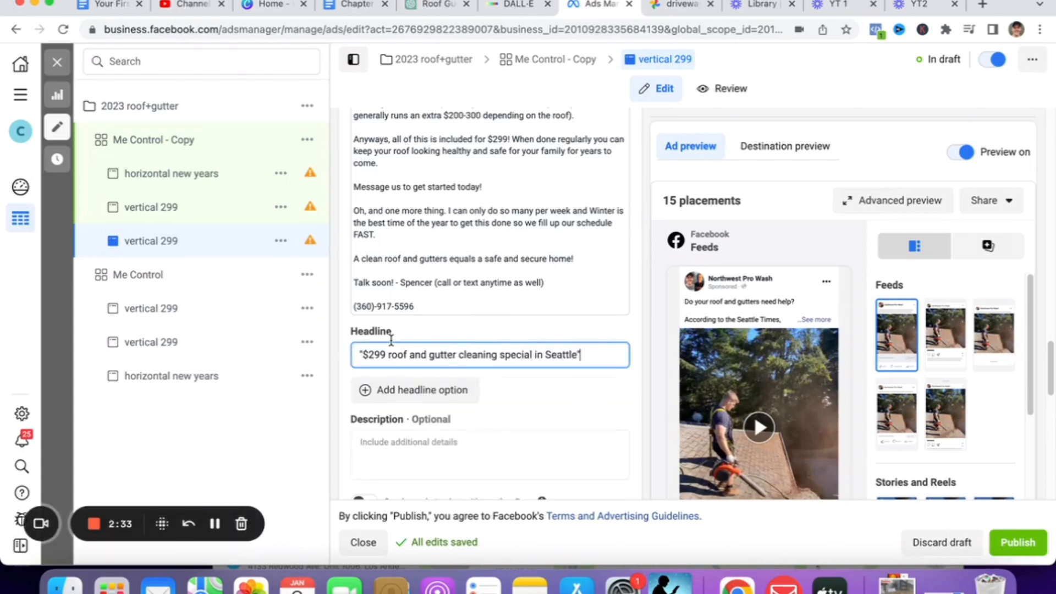
Trim the quotation marks and "in Seattle" from the headline, leaving $299 roof and gutter cleaning special
click(362, 355)
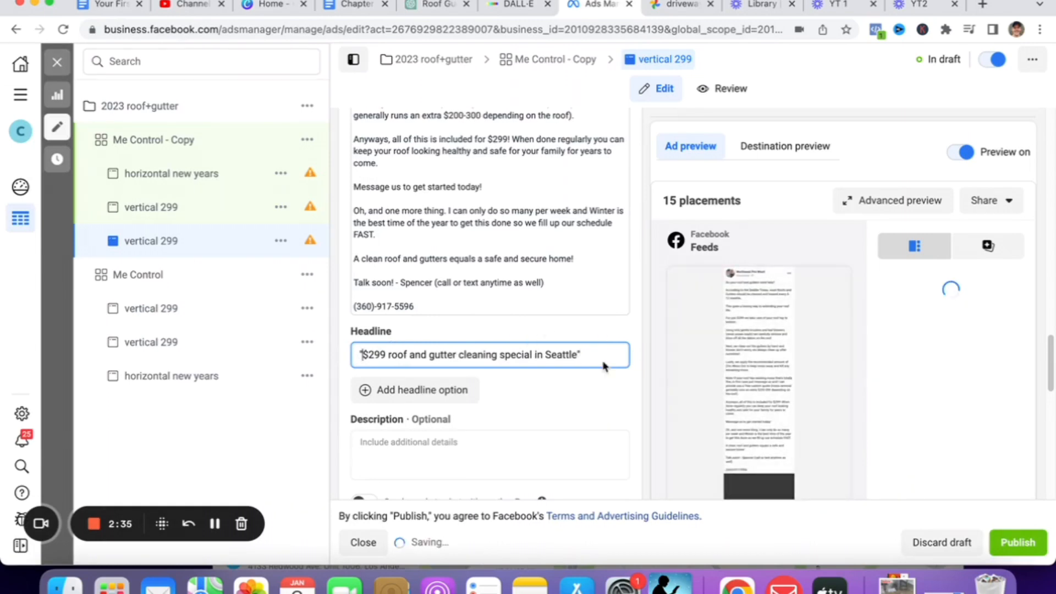
drag(572, 354, 533, 355)
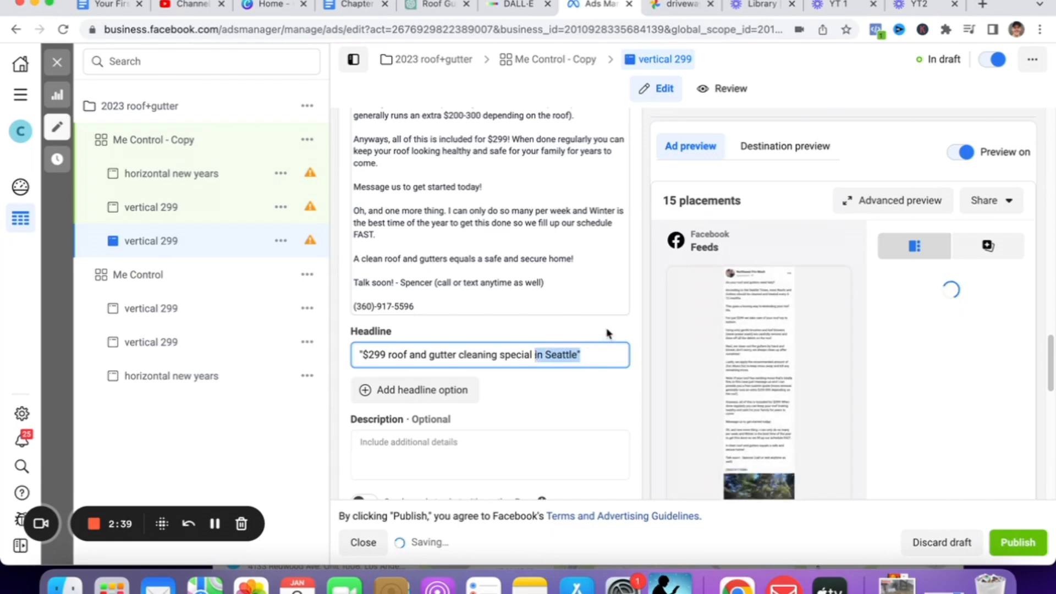
key(BackSpace)
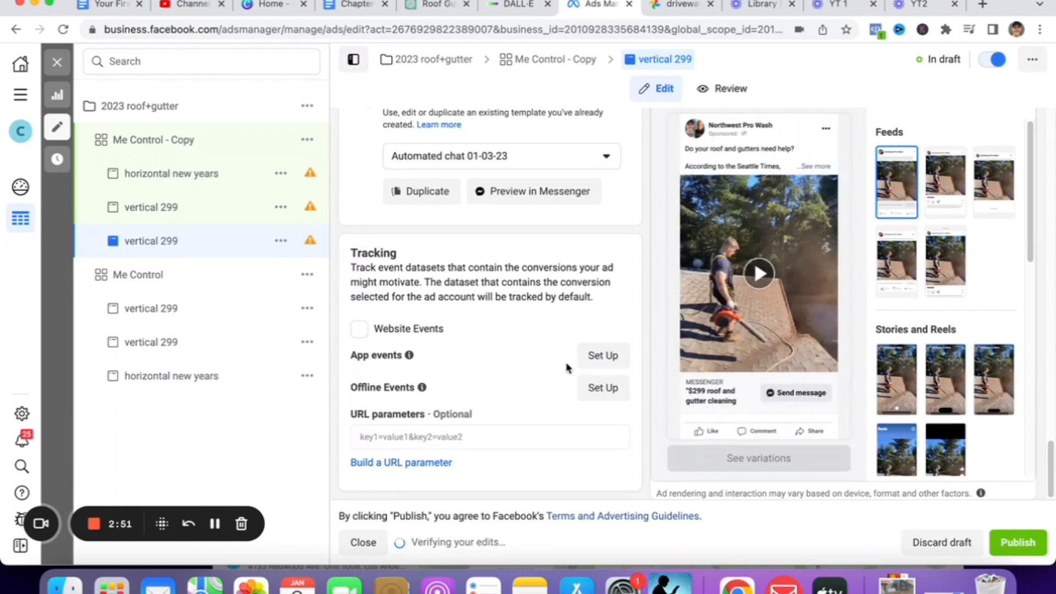
scroll(580, 362, up, 4)
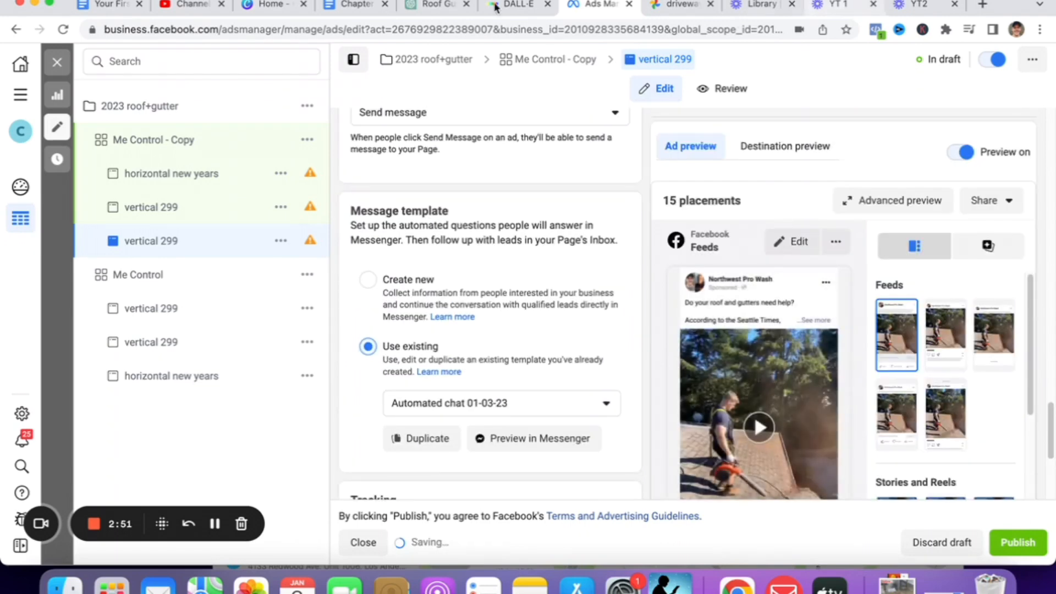
click(431, 4)
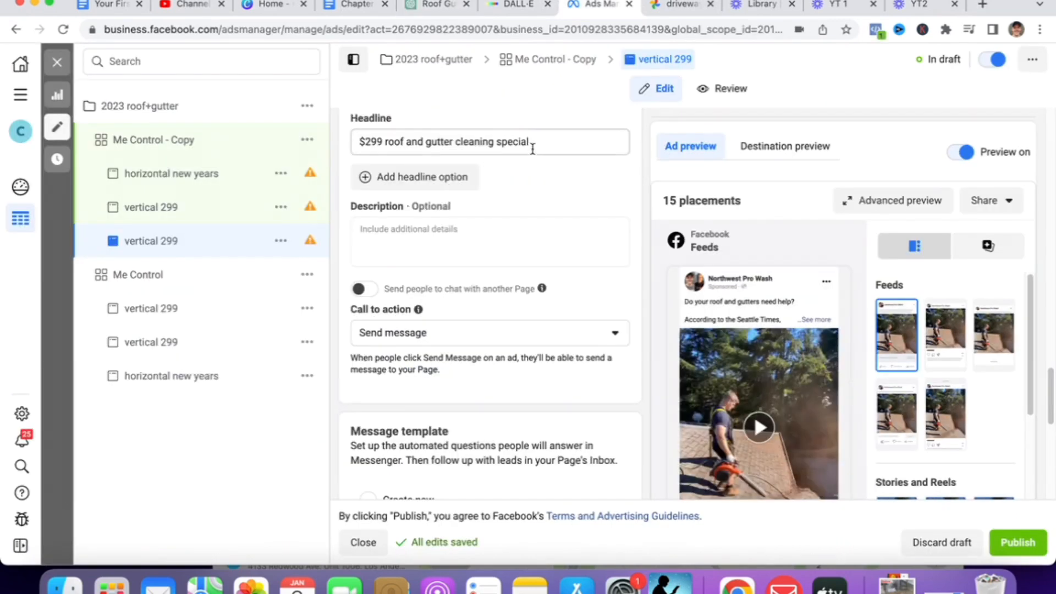
Shorten the headline to "$299 roof and gutter clean" and look through the ad's placement previews
double_click(499, 141)
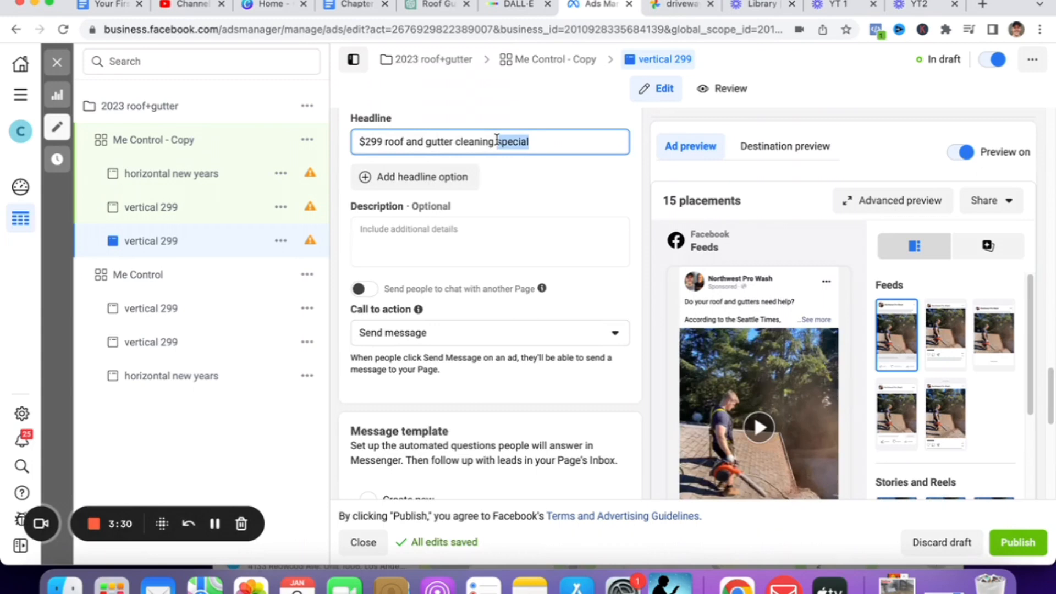
key(BackSpace)
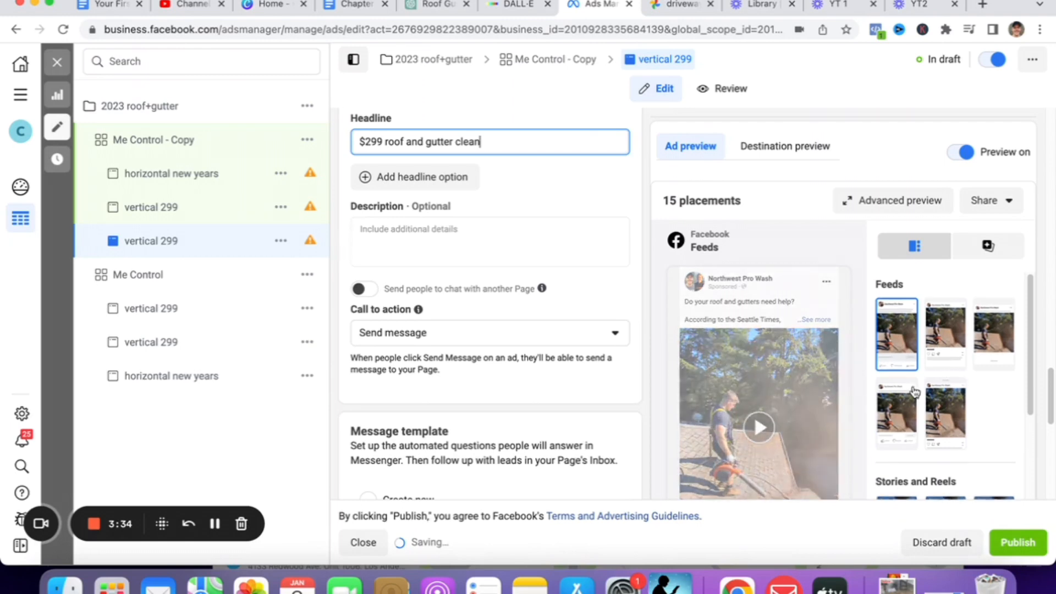
scroll(915, 392, down, 5)
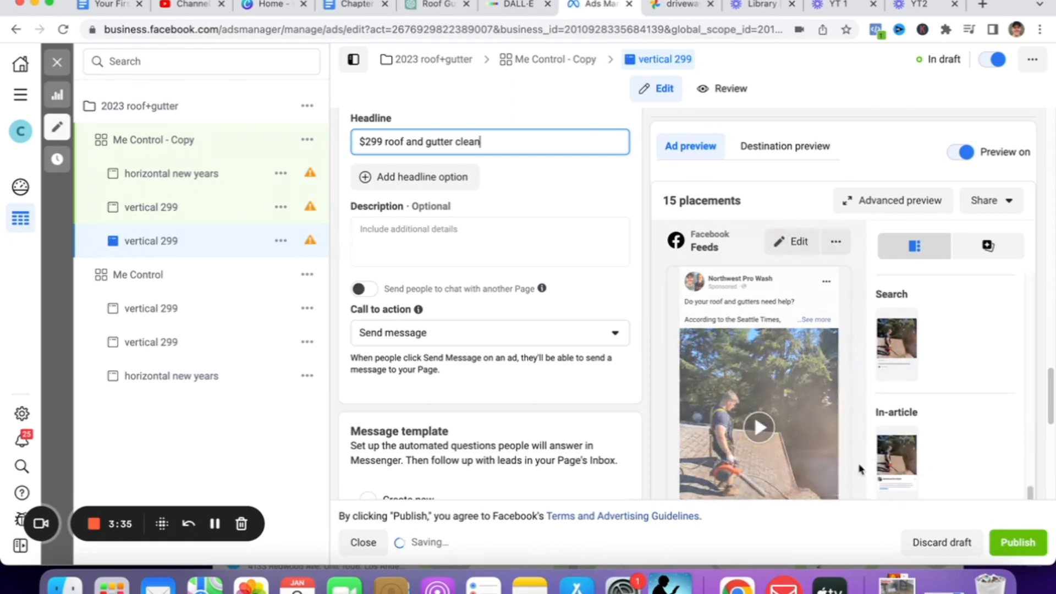
scroll(862, 469, down, 3)
scroll(860, 469, down, 5)
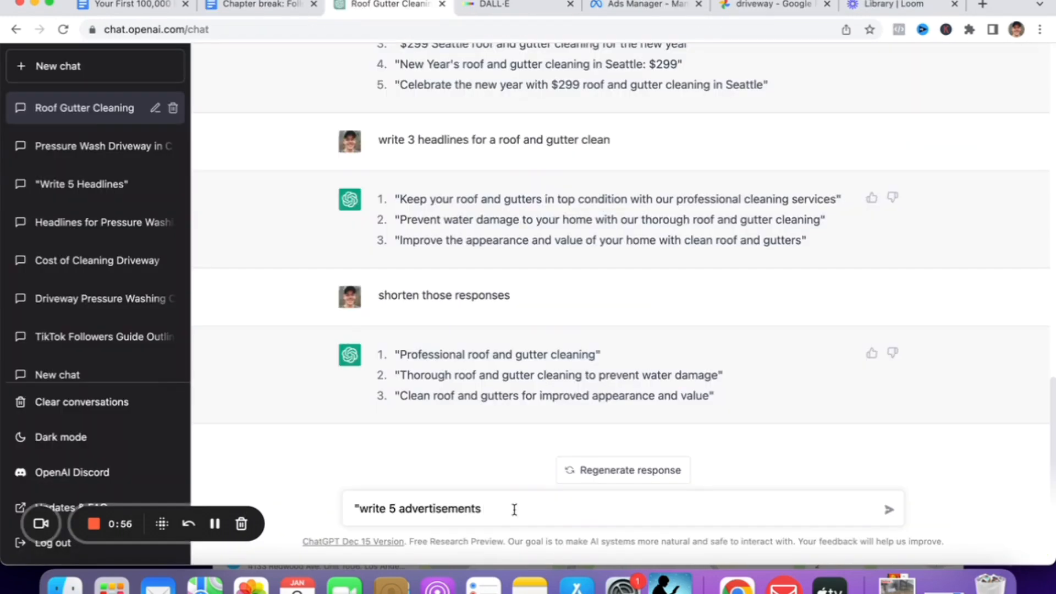
Ask ChatGPT to write 5 advertisements for getting your roof and gutters cleaned in seattle, and review the response
text(for getting your roof and gutters cleaned in seattle")
key(Return)
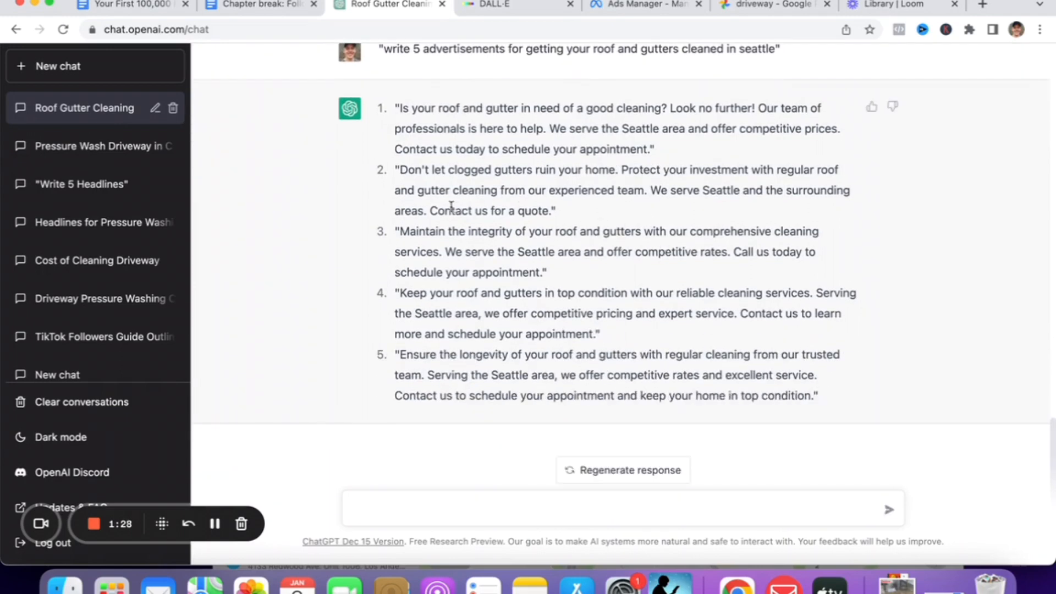
scroll(435, 187, up, 1)
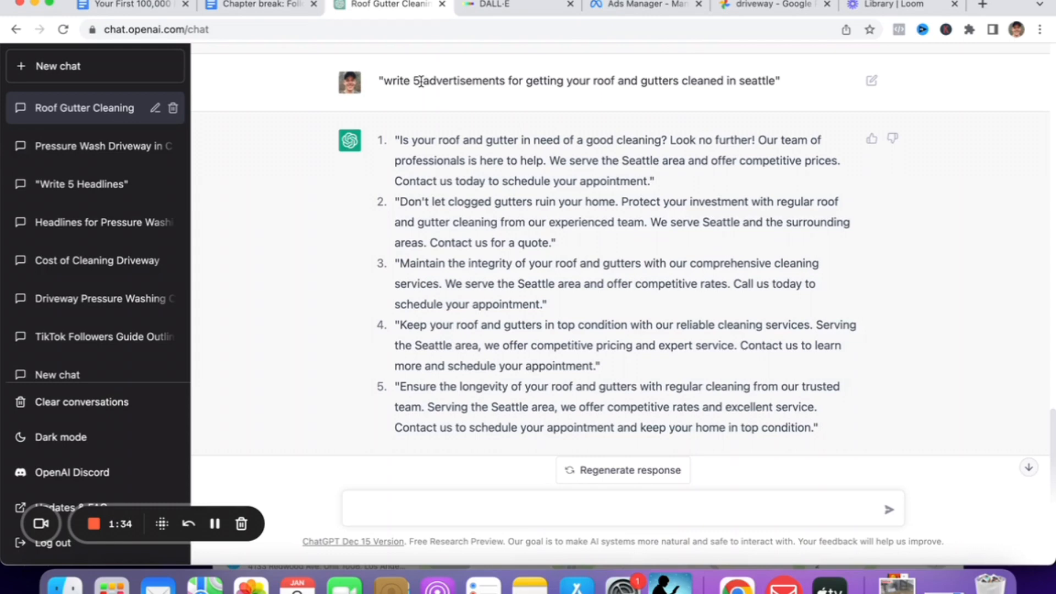
Rework the previous prompt into "write an advertisement for getting your roof and gutters cleaned in seattle for $299" and submit it
click(563, 514)
text("write 5 advertisements for getting your roof and gutters cleaned in seattle")
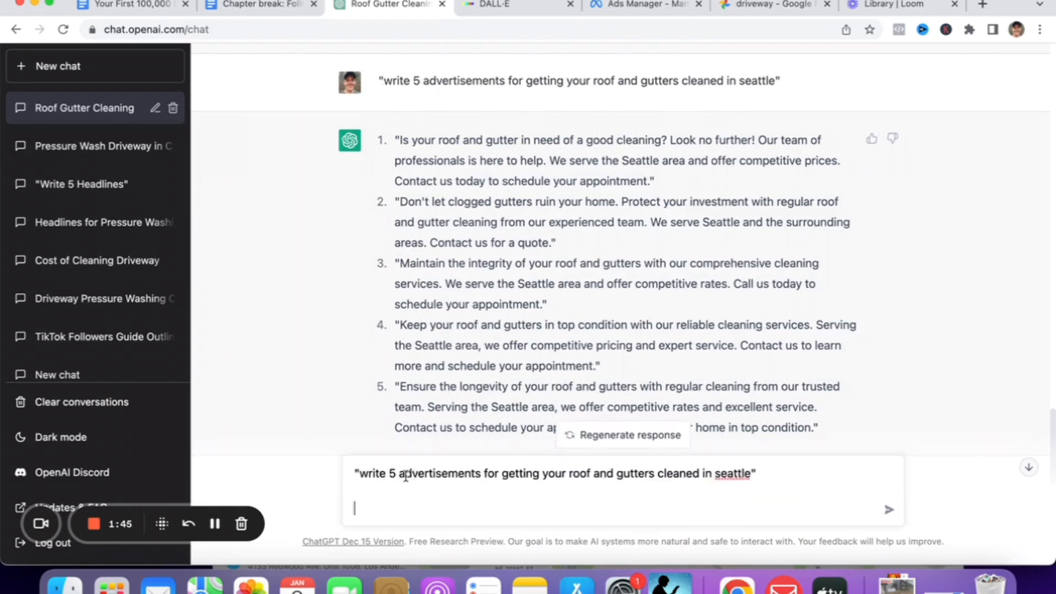
key(BackSpace)
key(BackSpace)
text(a)
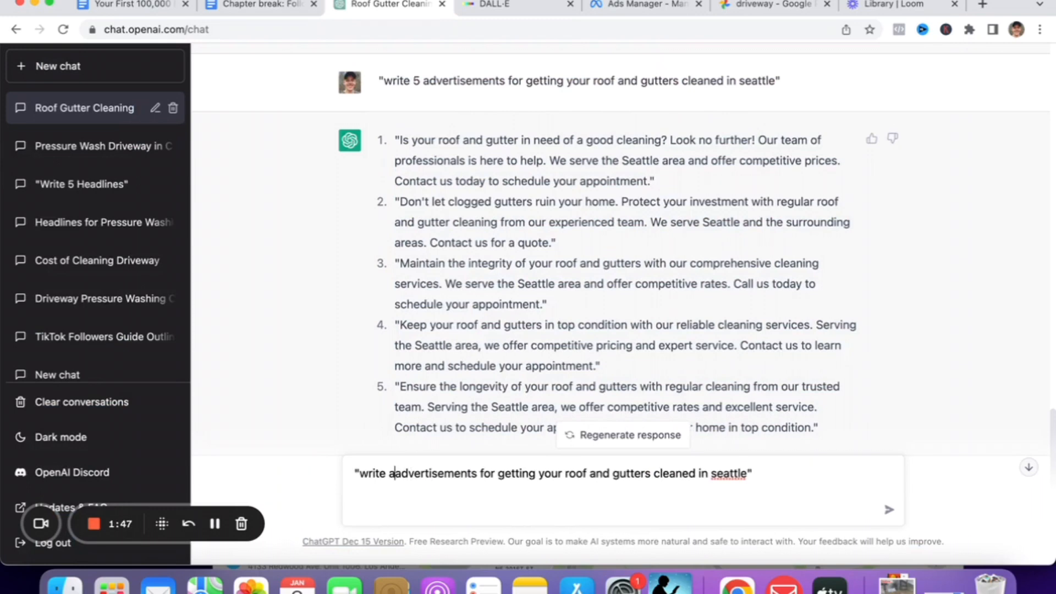
text(n)
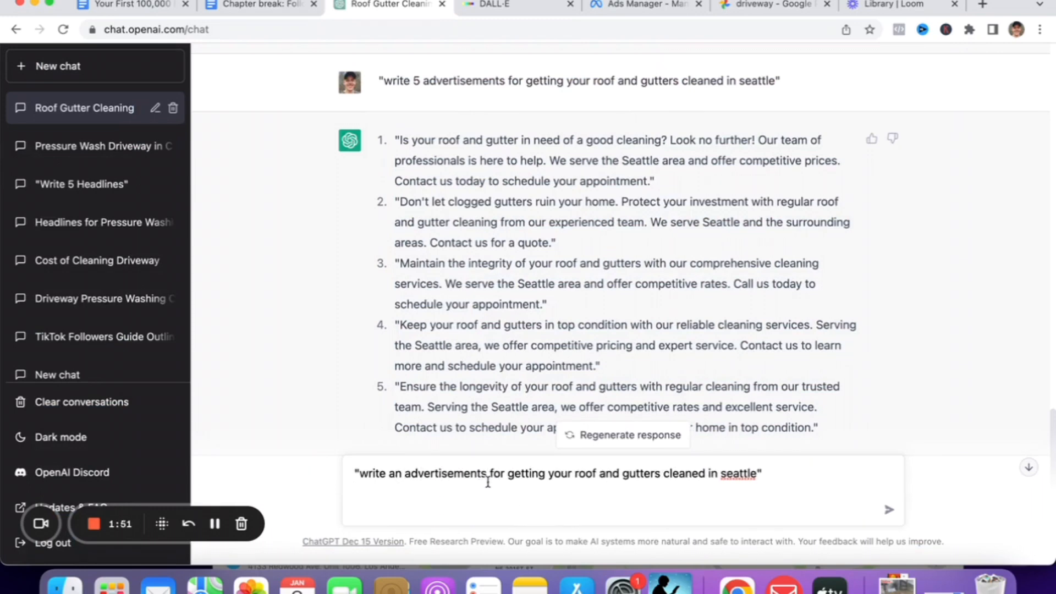
key(BackSpace)
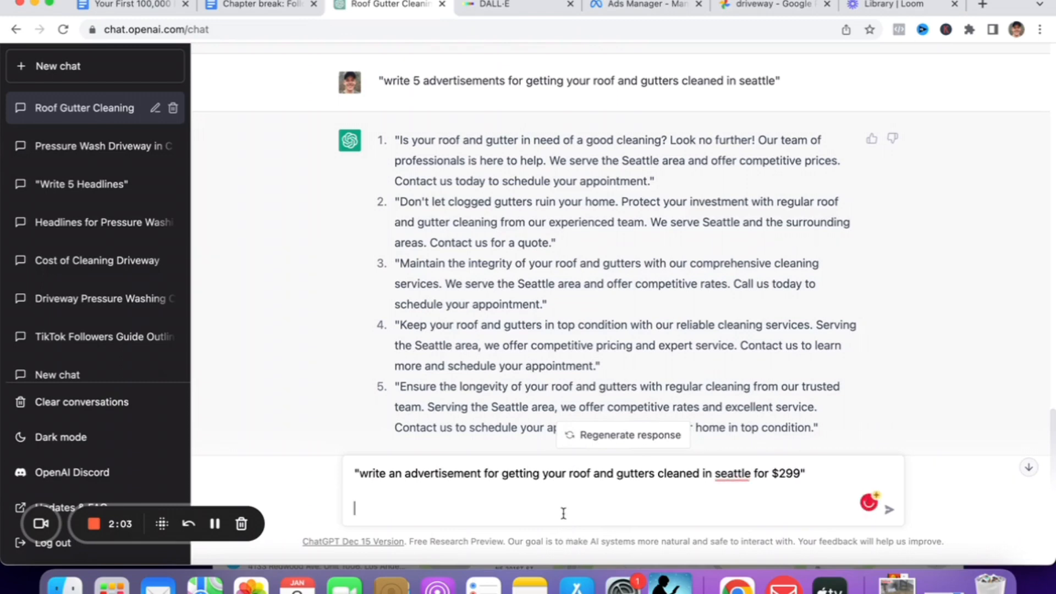
key(BackSpace)
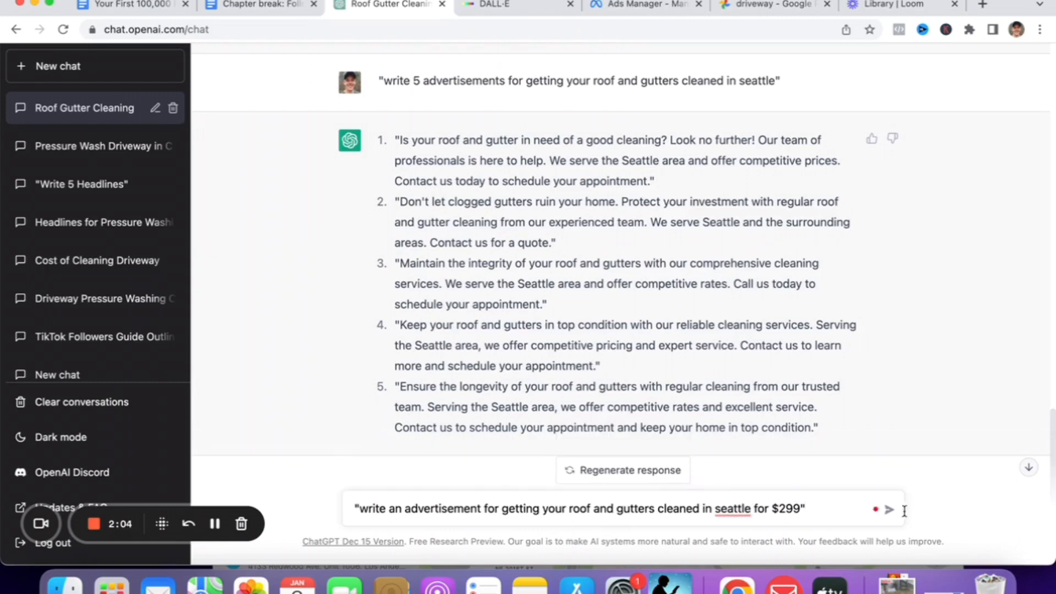
click(895, 515)
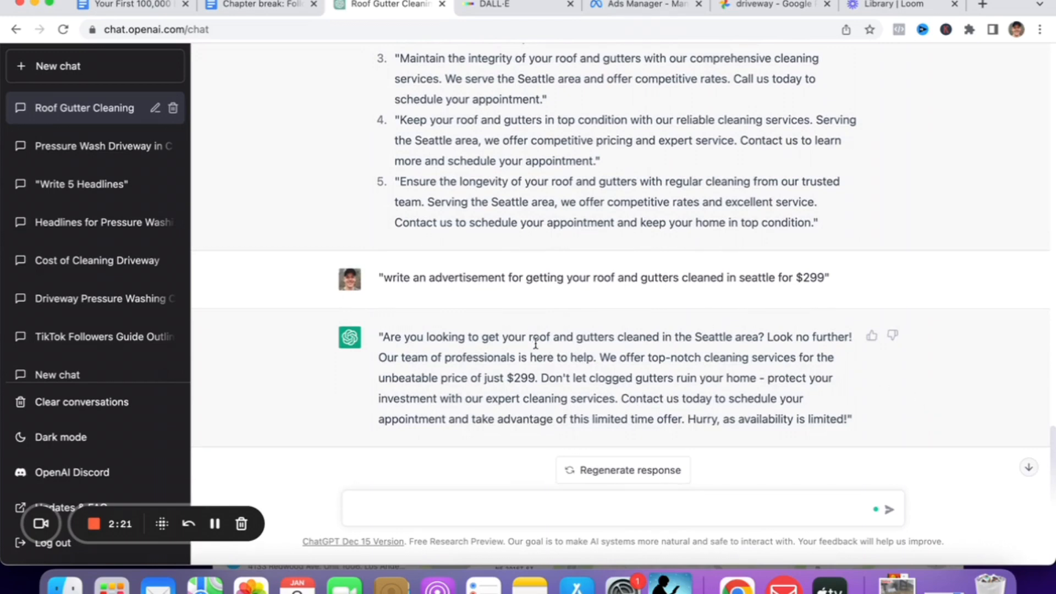
Use the generated $299 advertisement as the primary text of the vertical 299 ad in Ads Manager's AI ad set
drag(855, 426, 362, 332)
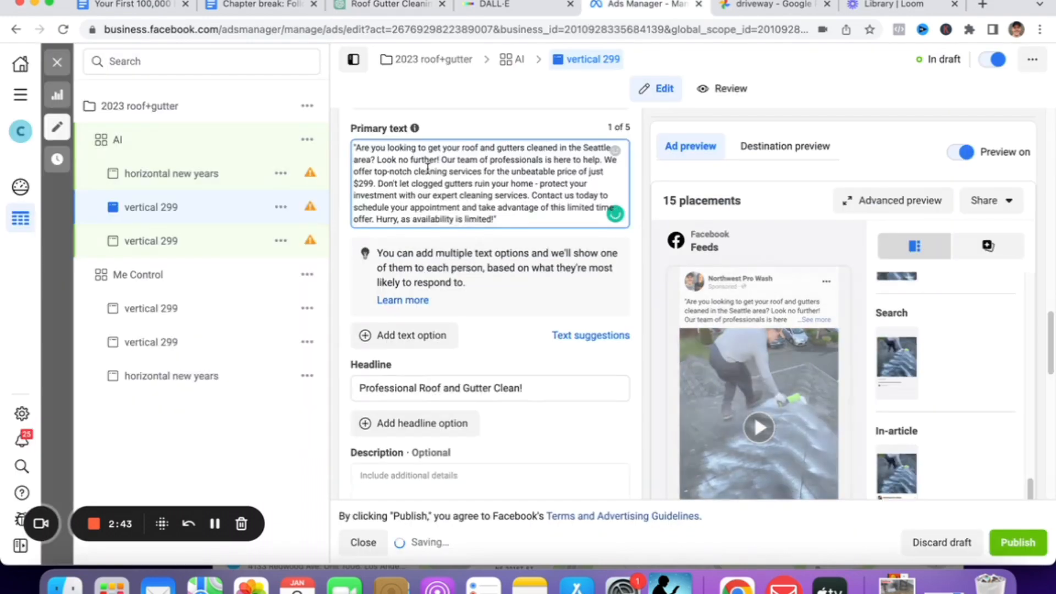
scroll(542, 265, down, 1)
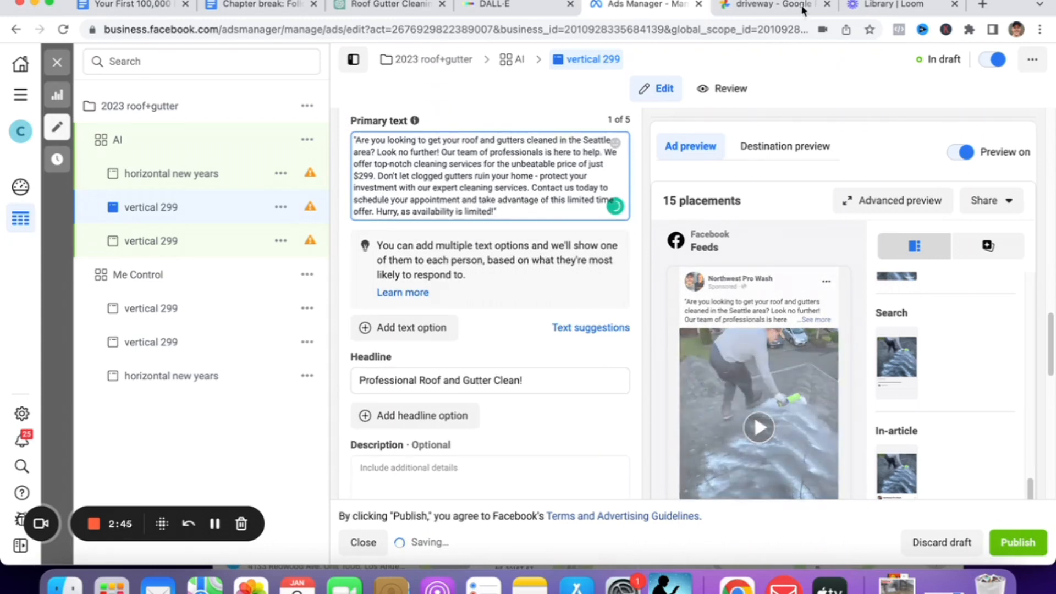
Return to ChatGPT and regenerate the response to the $299 advertisement prompt
click(397, 5)
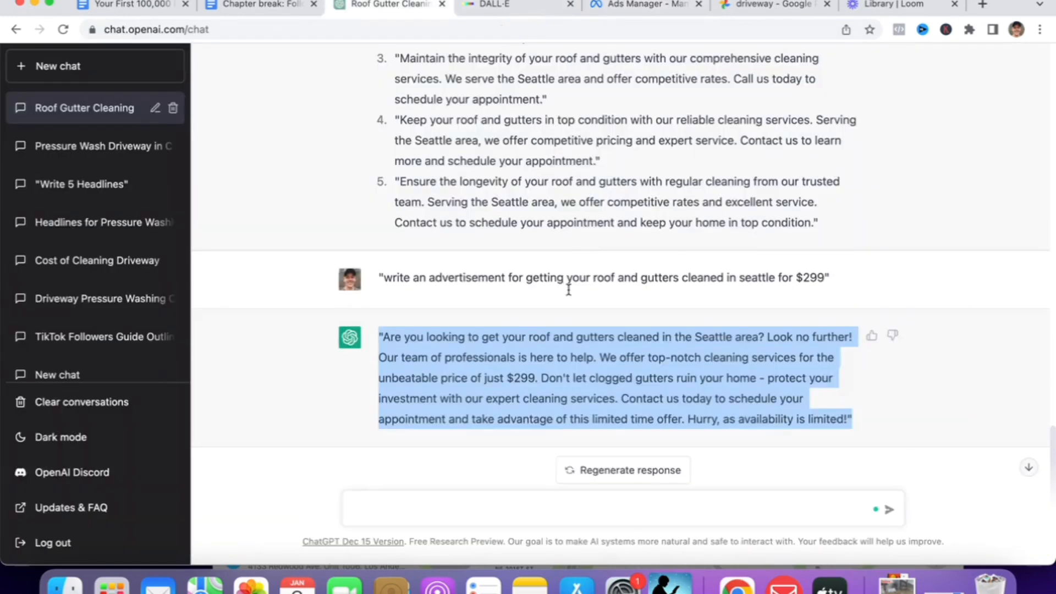
click(634, 471)
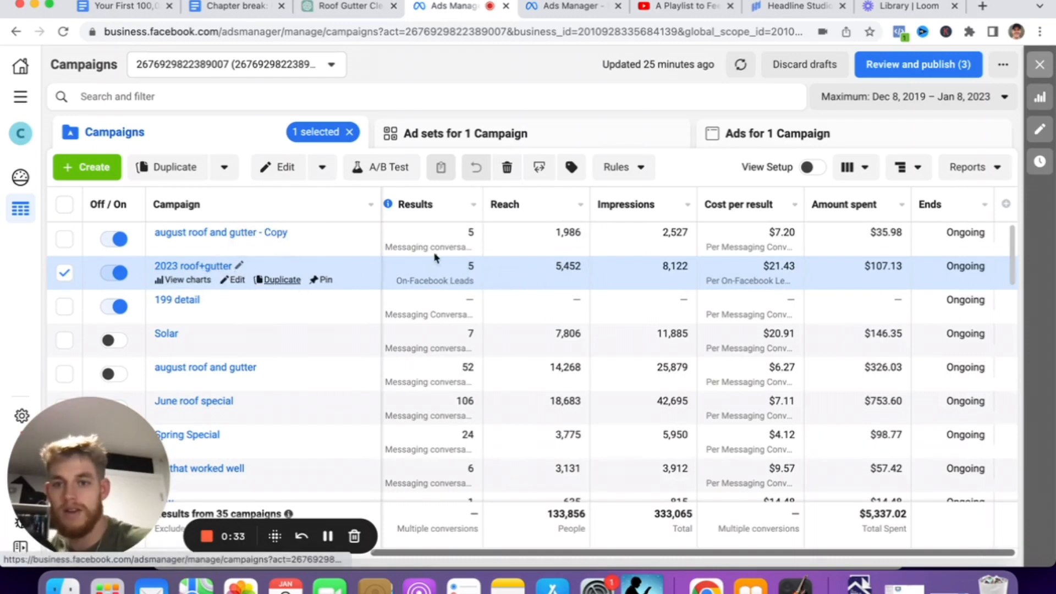
Compare the results, reach and cost per result of the AI and Me Control ad sets in the 2023 roof+gutter campaign
click(556, 6)
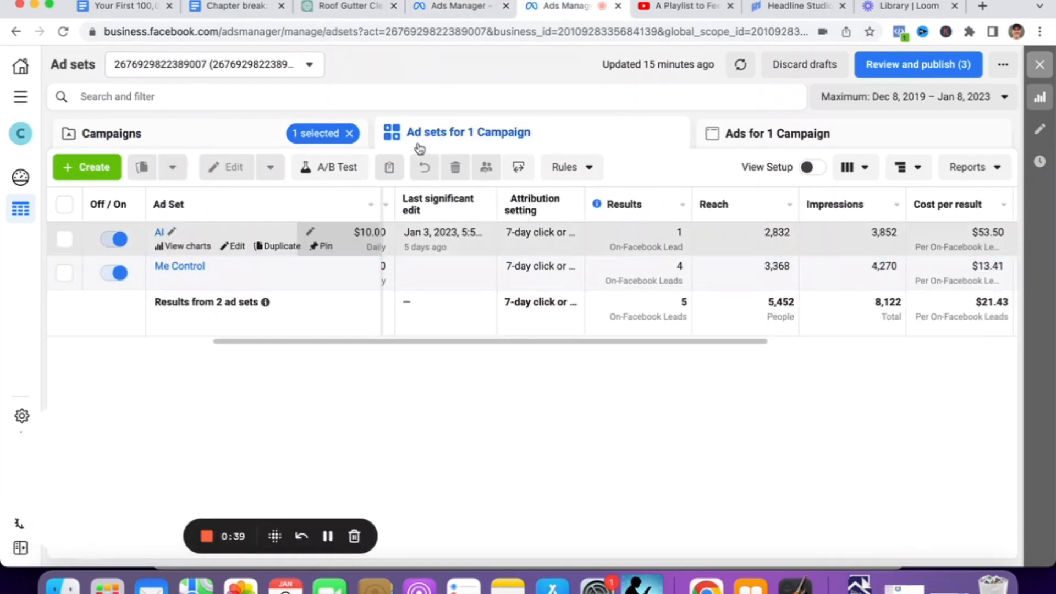
drag(487, 347, 447, 339)
scroll(450, 252, left, 2)
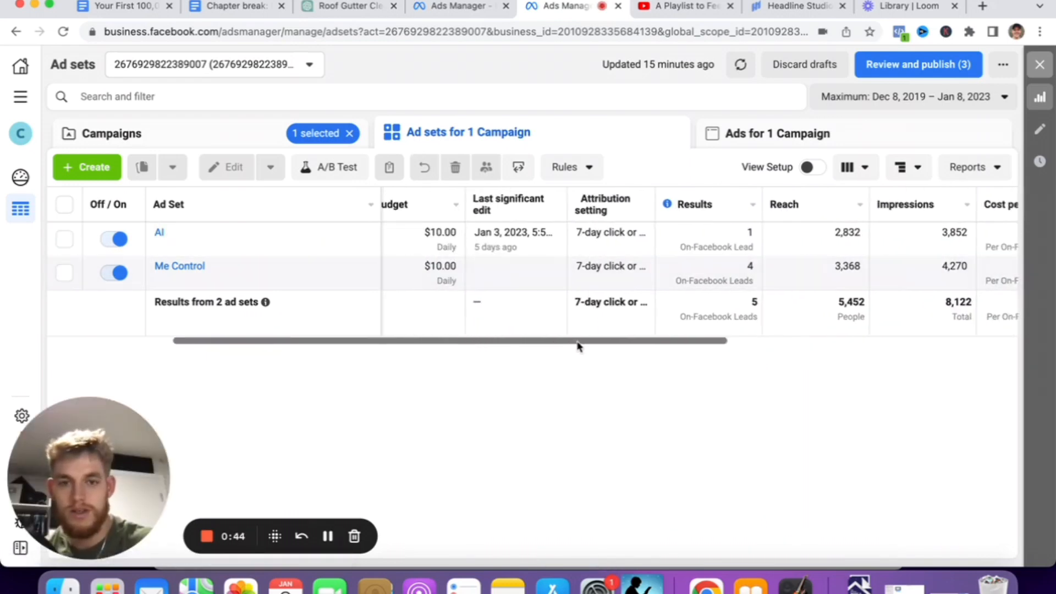
drag(591, 345, 717, 352)
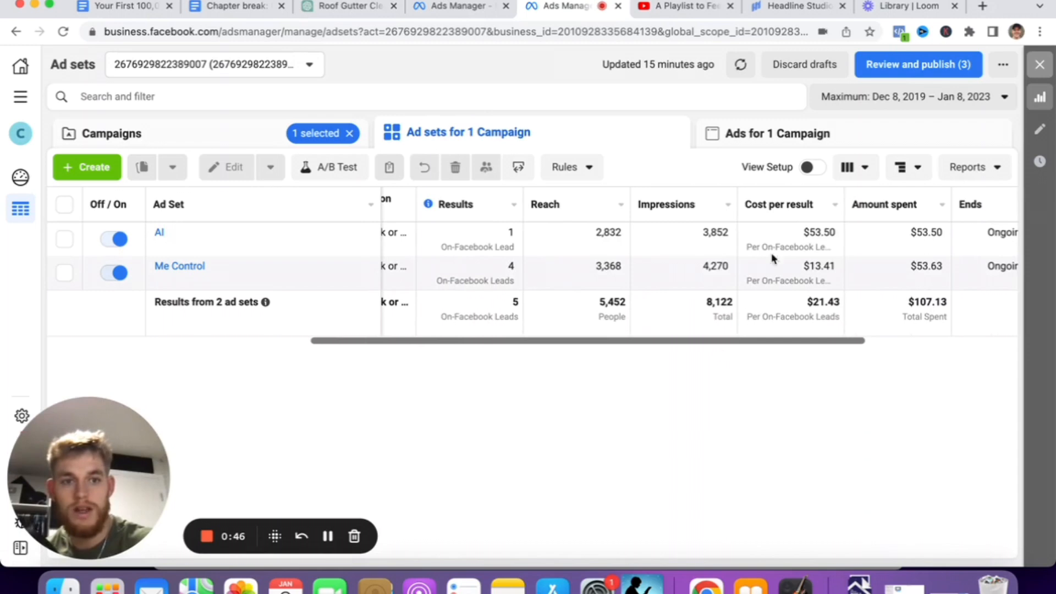